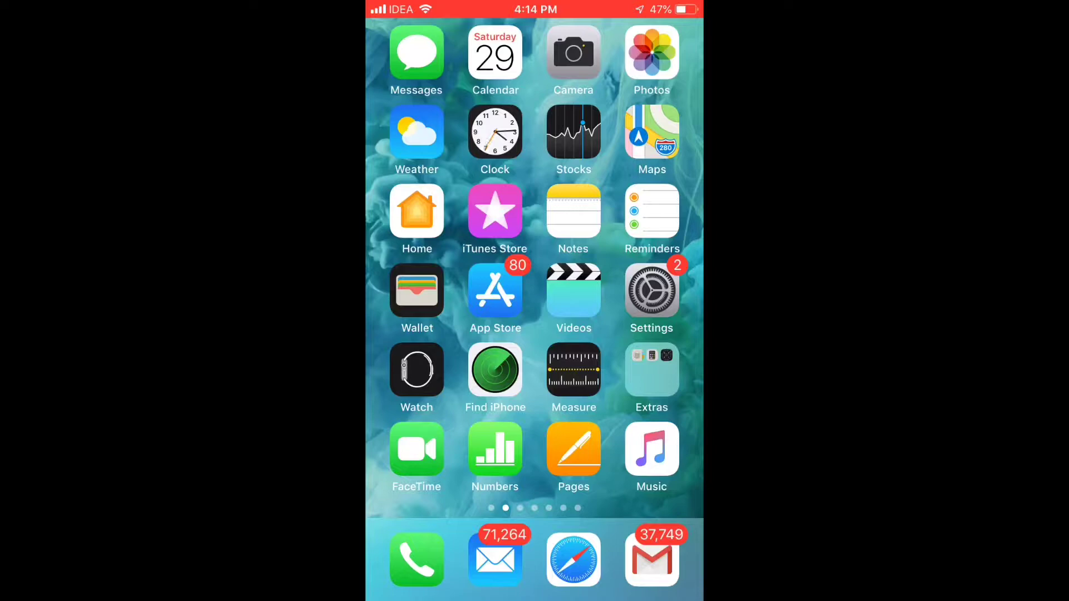
# Search the App Store for 'Blood' to bring up Friends2Support.org as the top result.
pyautogui.click(495, 291)
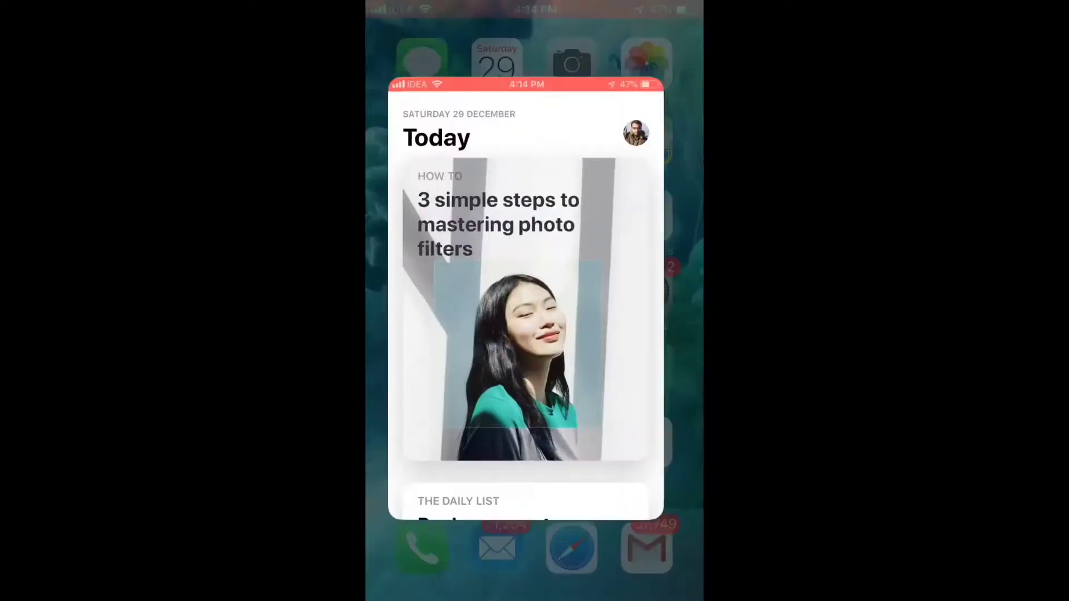
pyautogui.click(668, 581)
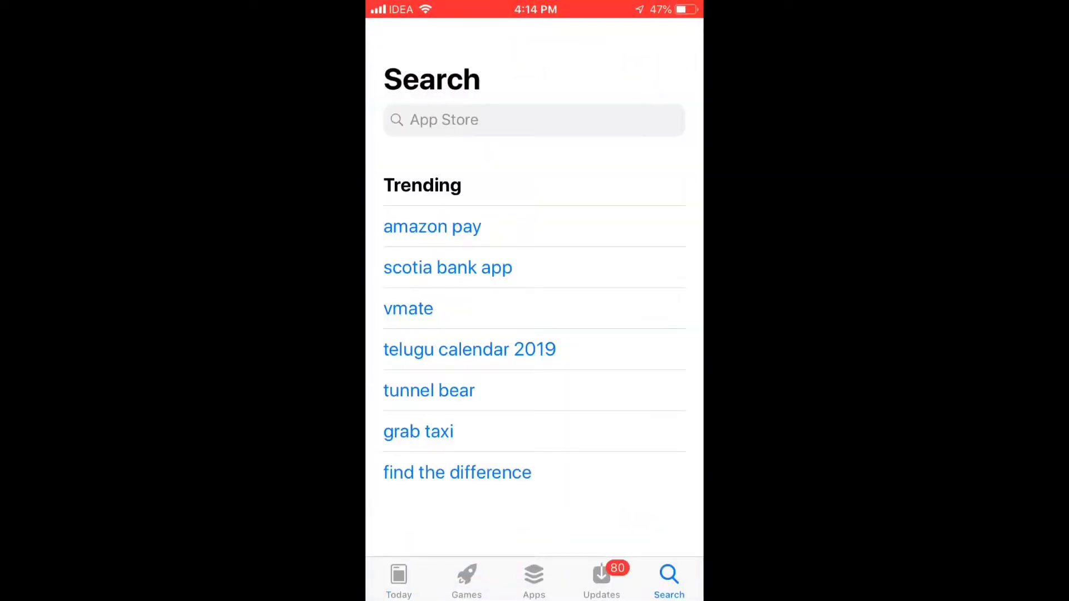
pyautogui.click(534, 119)
pyautogui.write('B')
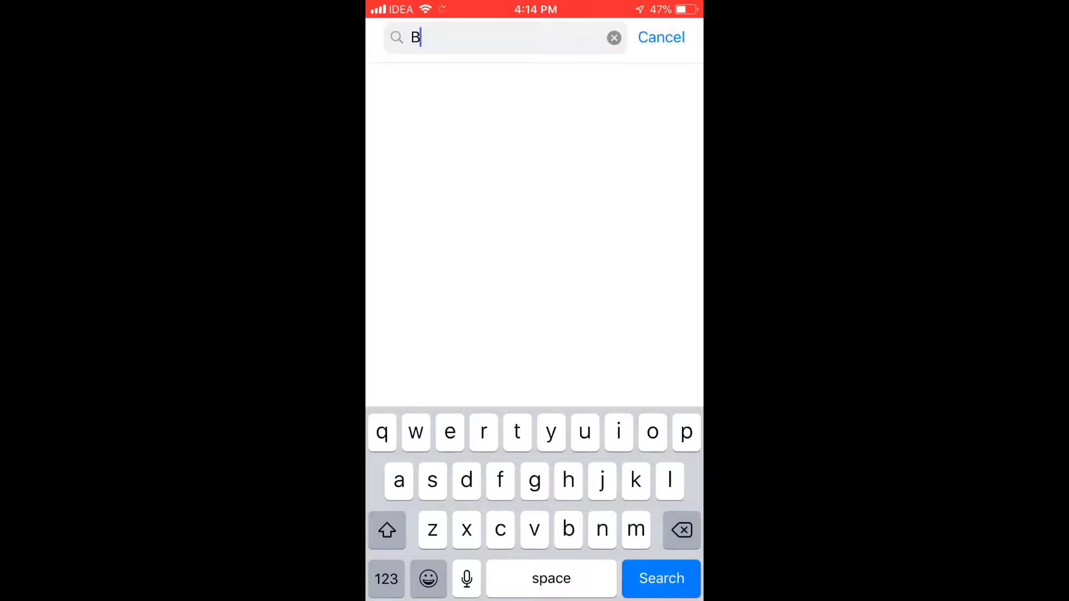
pyautogui.write('lood')
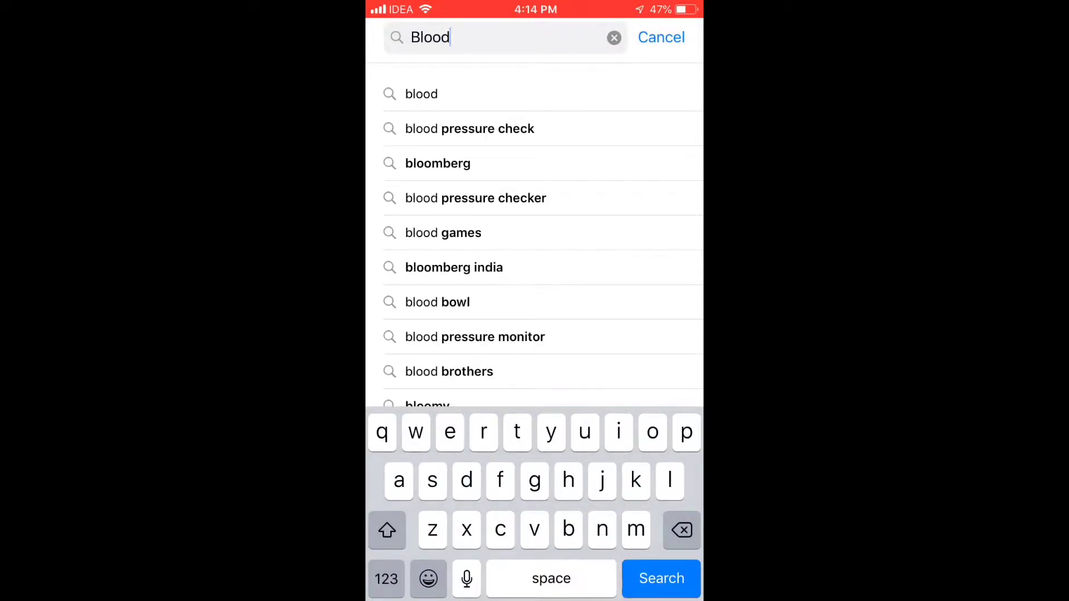
pyautogui.press('Return')
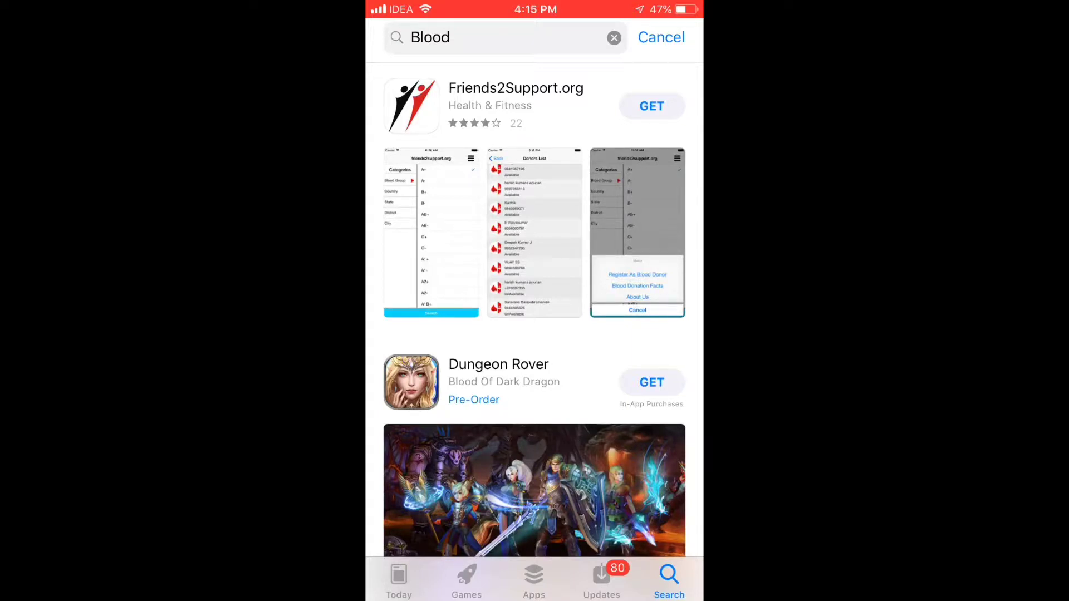
# Open the Friends2Support.org app page and download the app with GET.
pyautogui.click(515, 87)
pyautogui.scroll(-5, 535, 335)
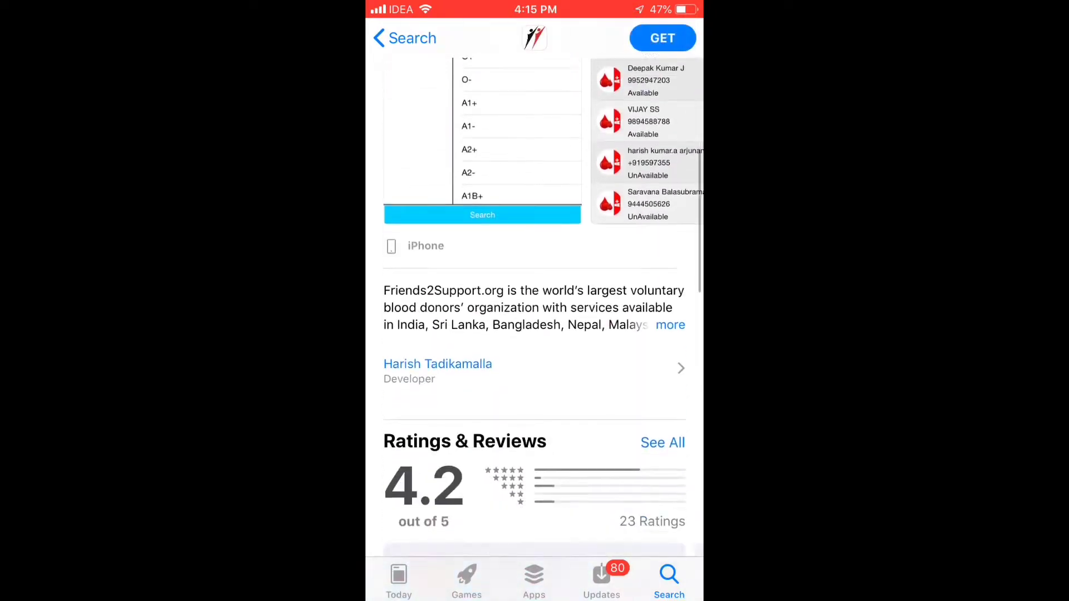
pyautogui.scroll(-5, 535, 335)
pyautogui.scroll(-5, 534, 334)
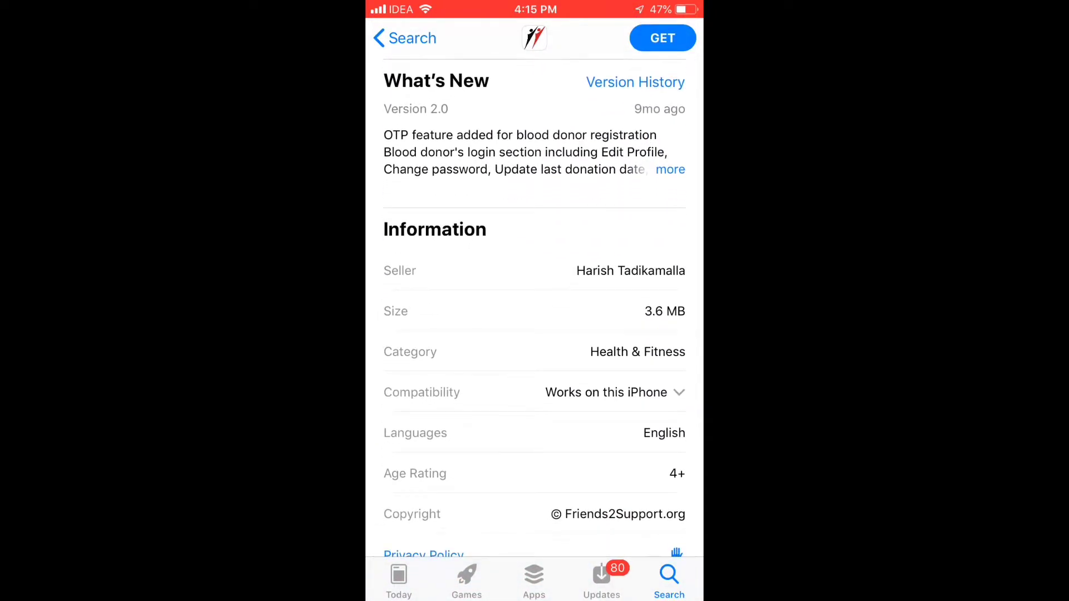
pyautogui.scroll(10, 535, 335)
pyautogui.scroll(5, 535, 335)
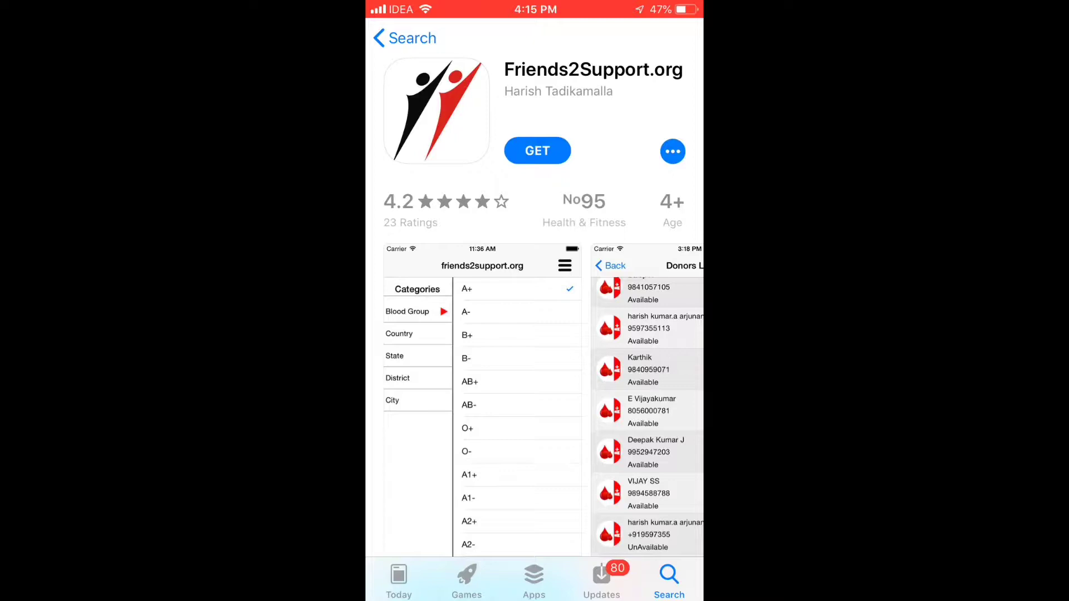
pyautogui.click(536, 150)
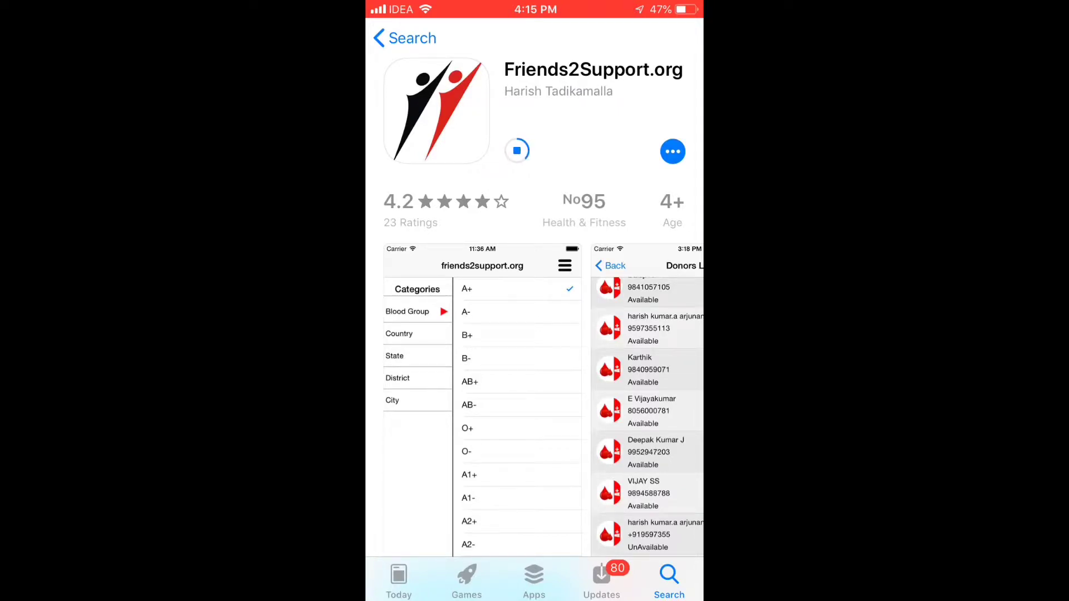
# Launch Friends2Support.org with OPEN and dismiss the notification permission alert.
pyautogui.click(537, 151)
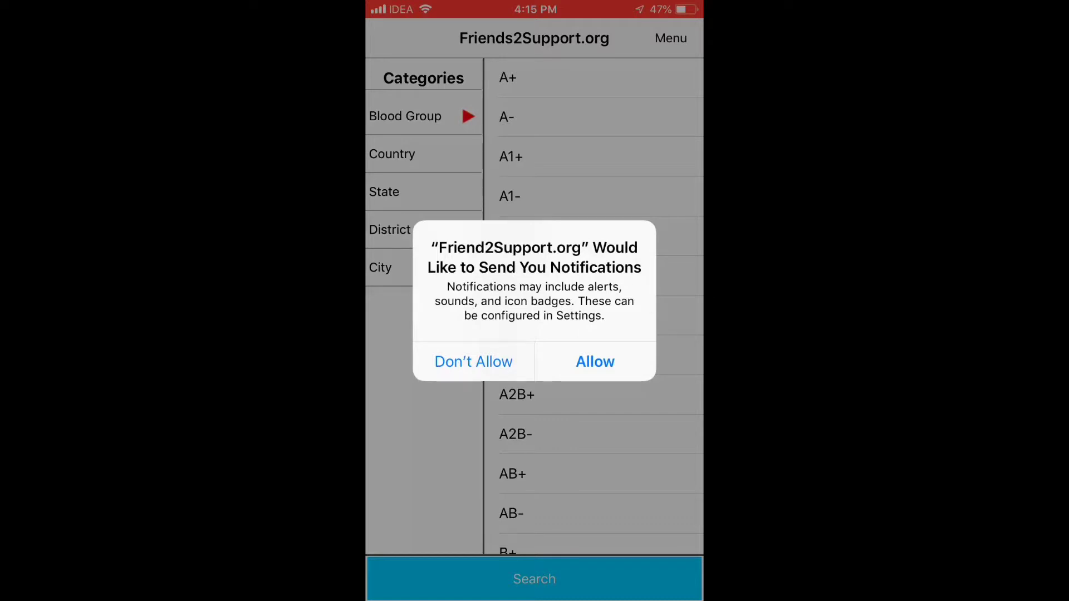
pyautogui.click(595, 362)
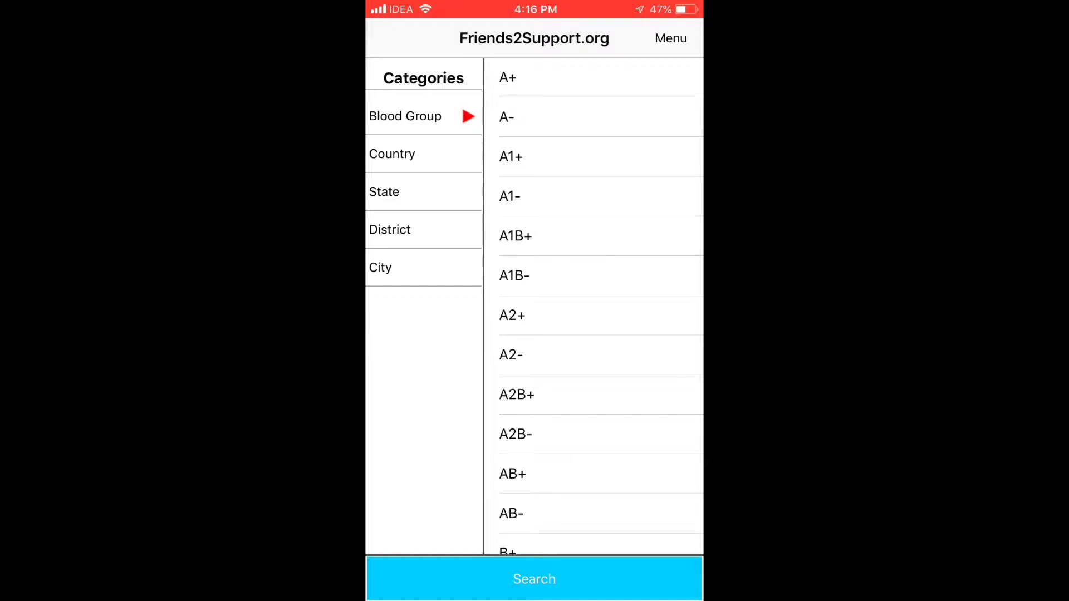
# Cancel the 'Please Select Blood Group' alert from an early search, then choose A+.
pyautogui.click(535, 579)
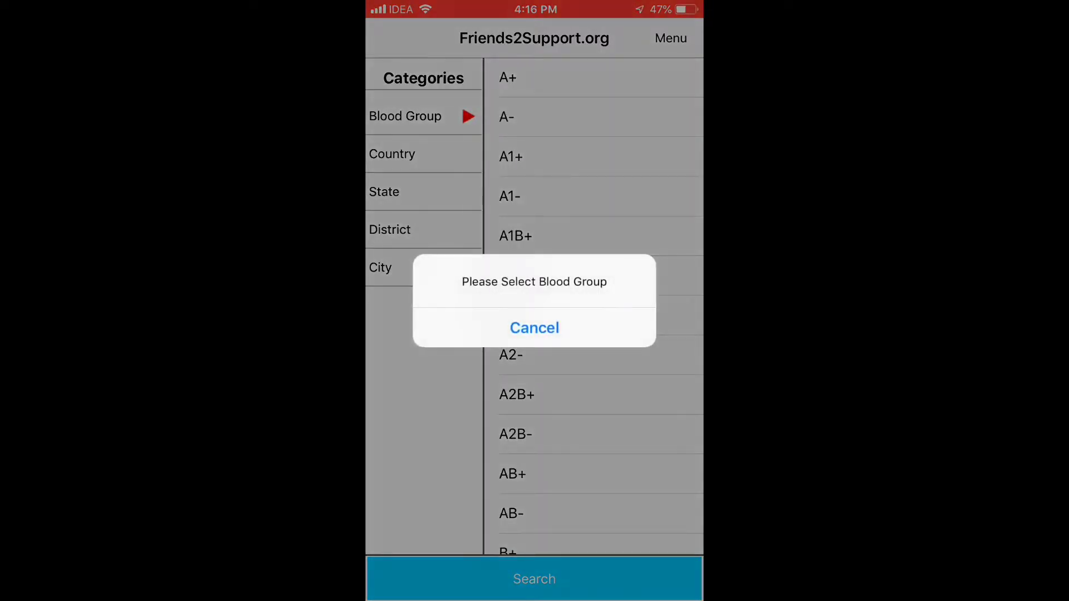
pyautogui.click(535, 326)
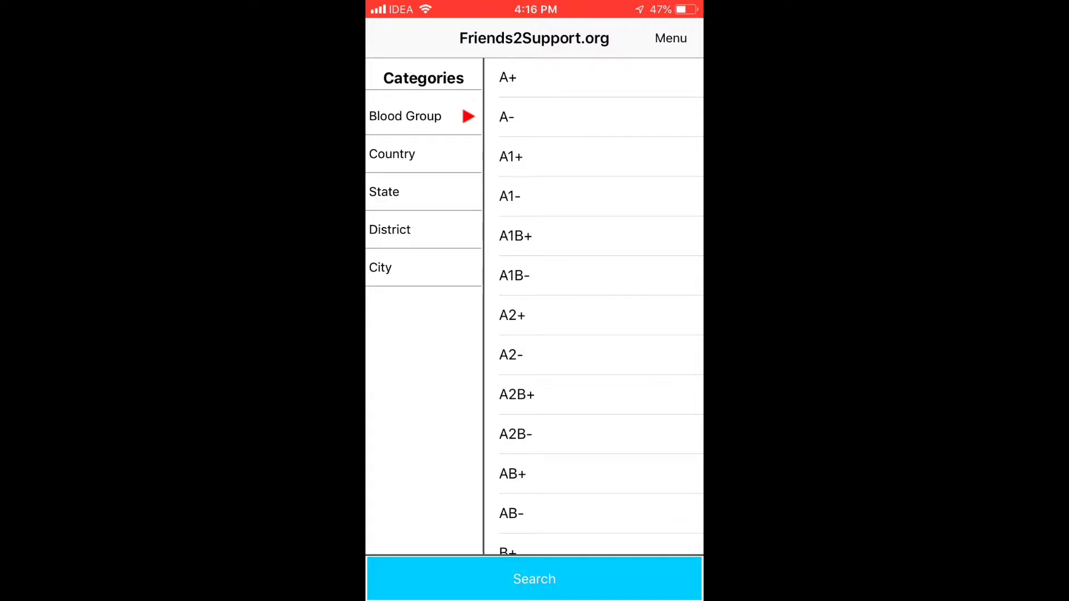
pyautogui.click(584, 77)
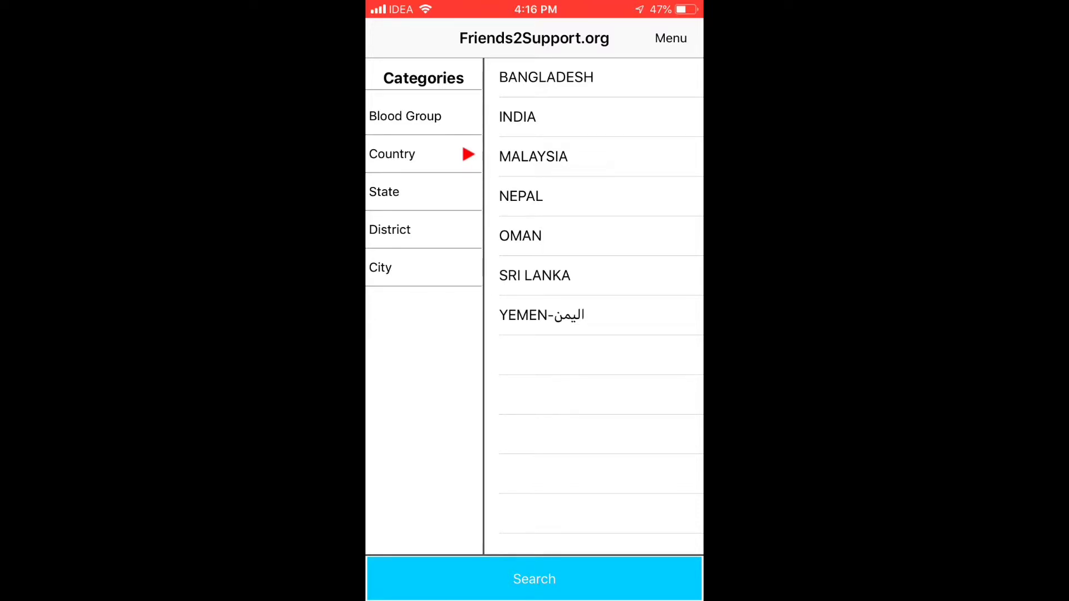
# Set the location filters to Kerala as the state and Trivandrum as the city.
pyautogui.click(517, 117)
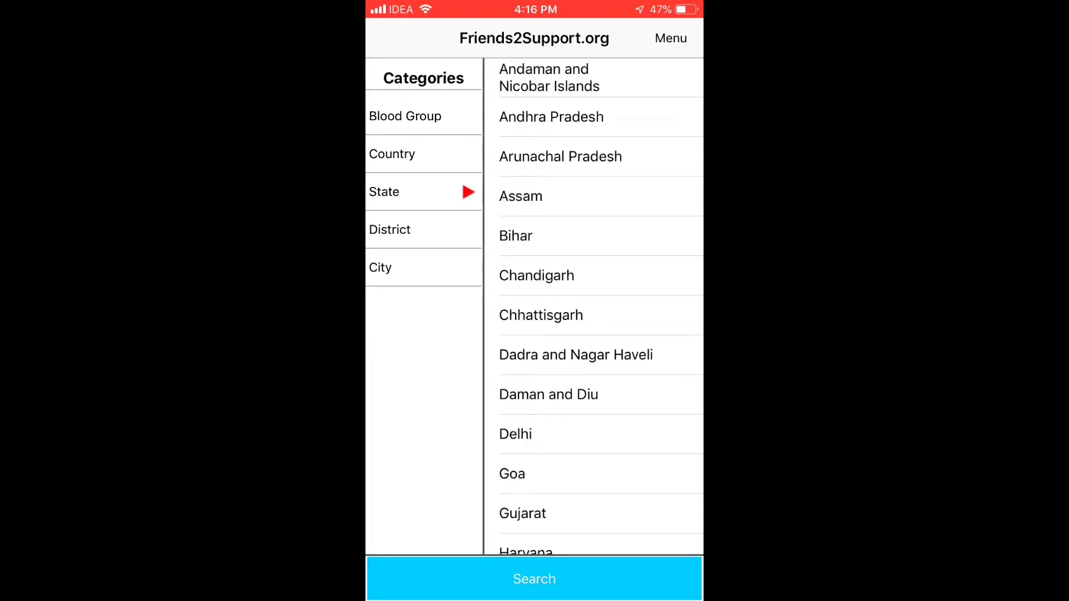
pyautogui.scroll(-8, 593, 305)
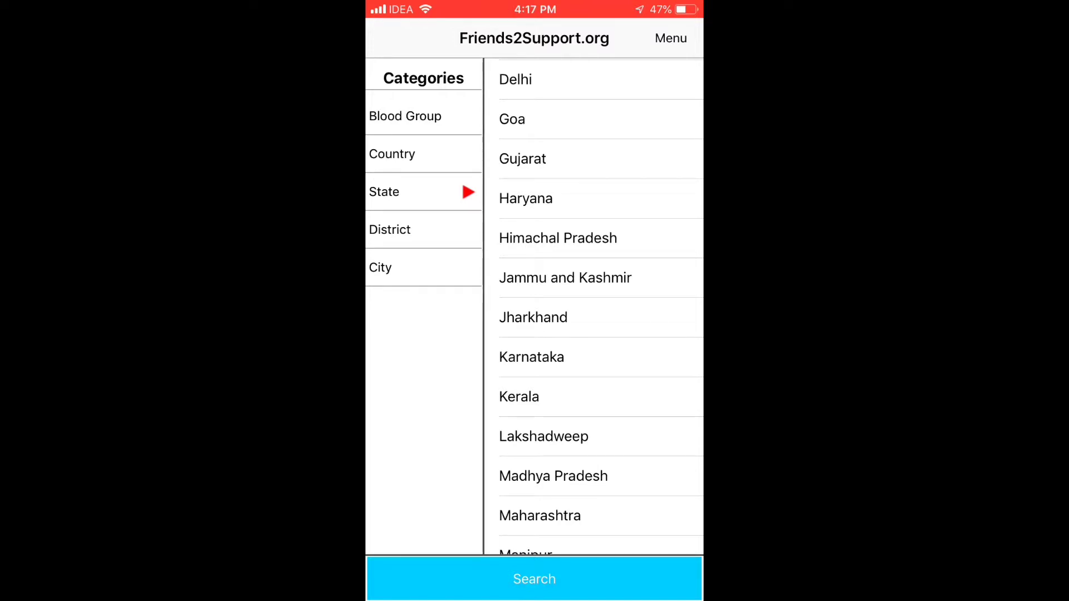
pyautogui.click(519, 397)
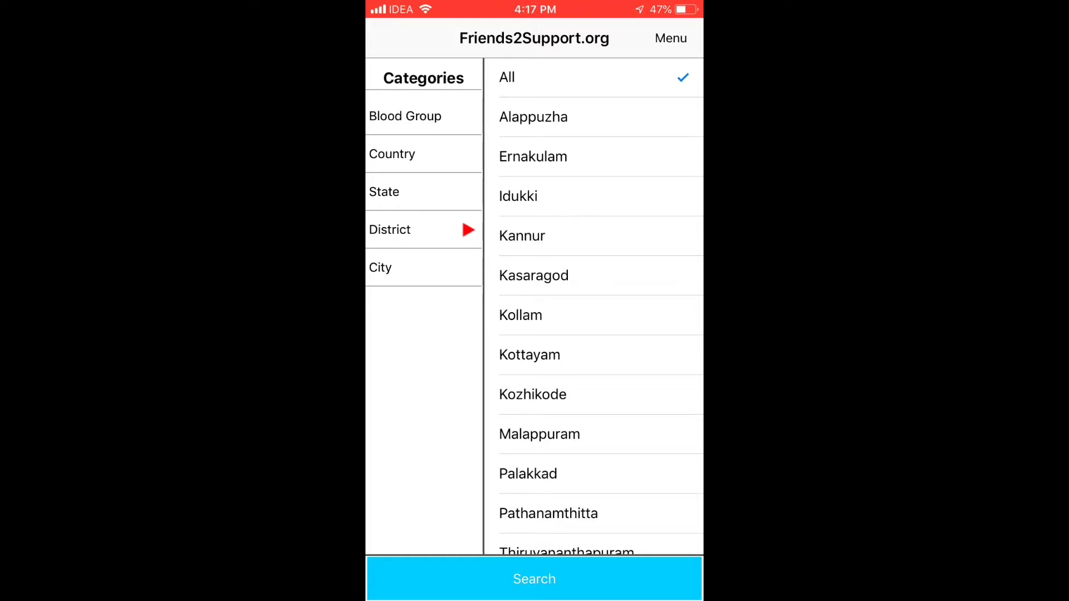
pyautogui.scroll(-3, 593, 334)
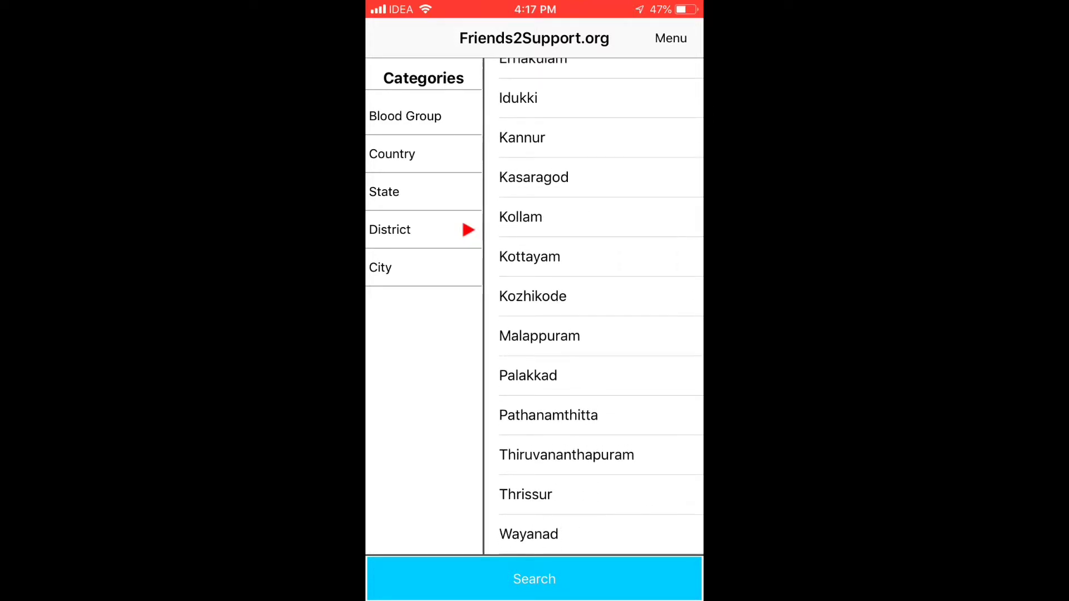
pyautogui.click(380, 267)
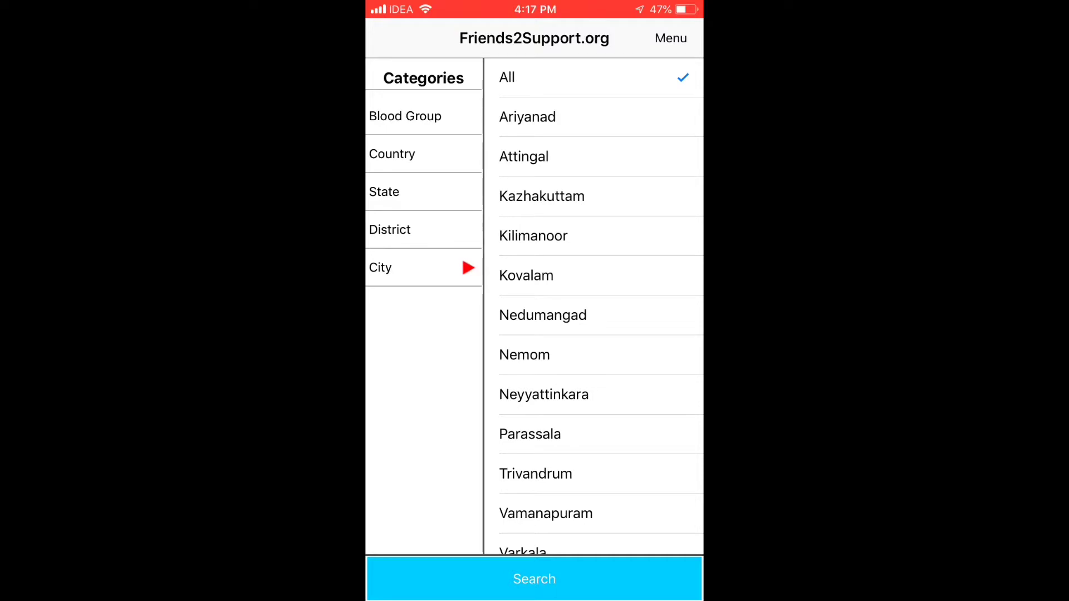
pyautogui.click(535, 474)
pyautogui.scroll(-2, 602, 310)
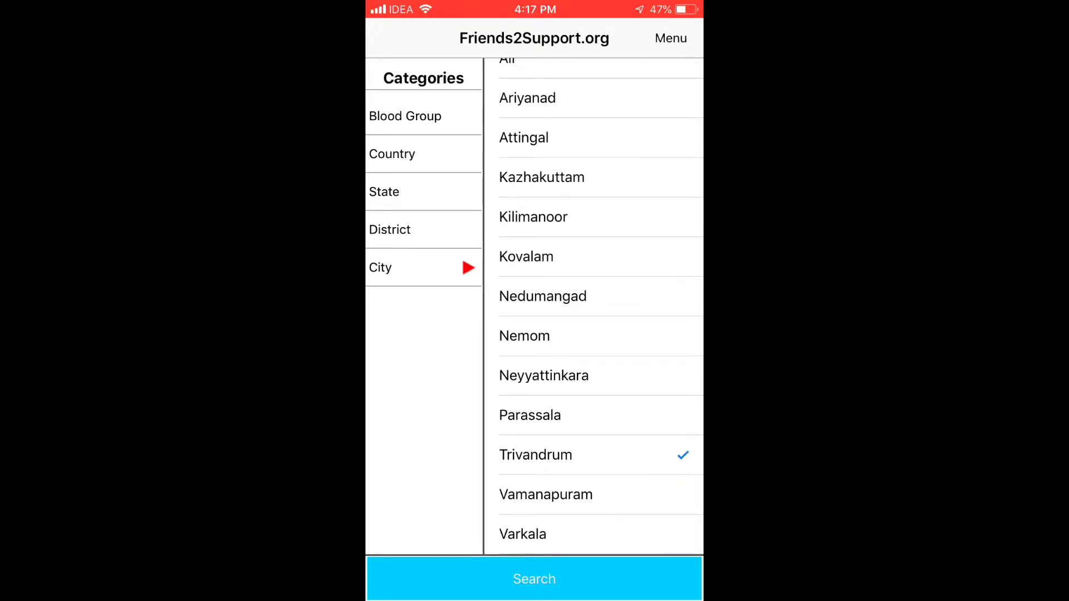
# Run the A+ donor search for Trivandrum to show the Donors List.
pyautogui.click(534, 579)
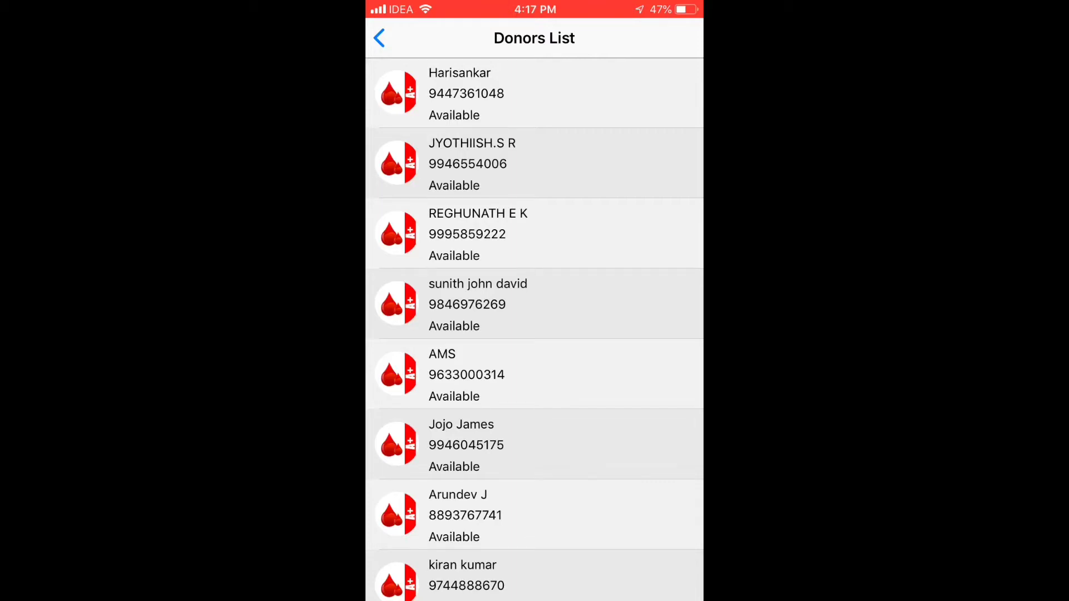
pyautogui.scroll(-3, 535, 329)
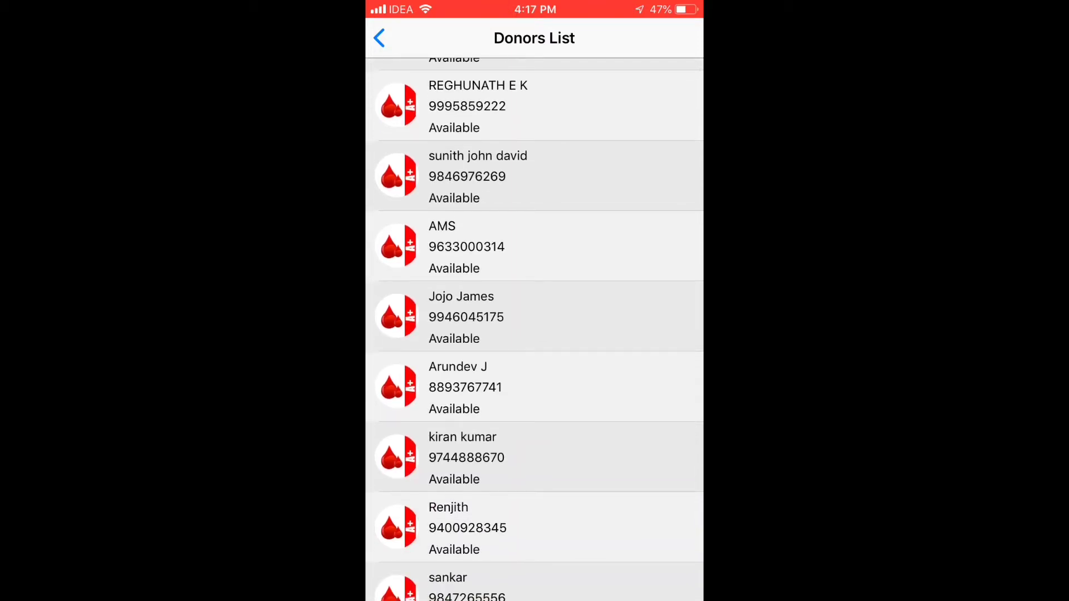
pyautogui.scroll(-5, 534, 329)
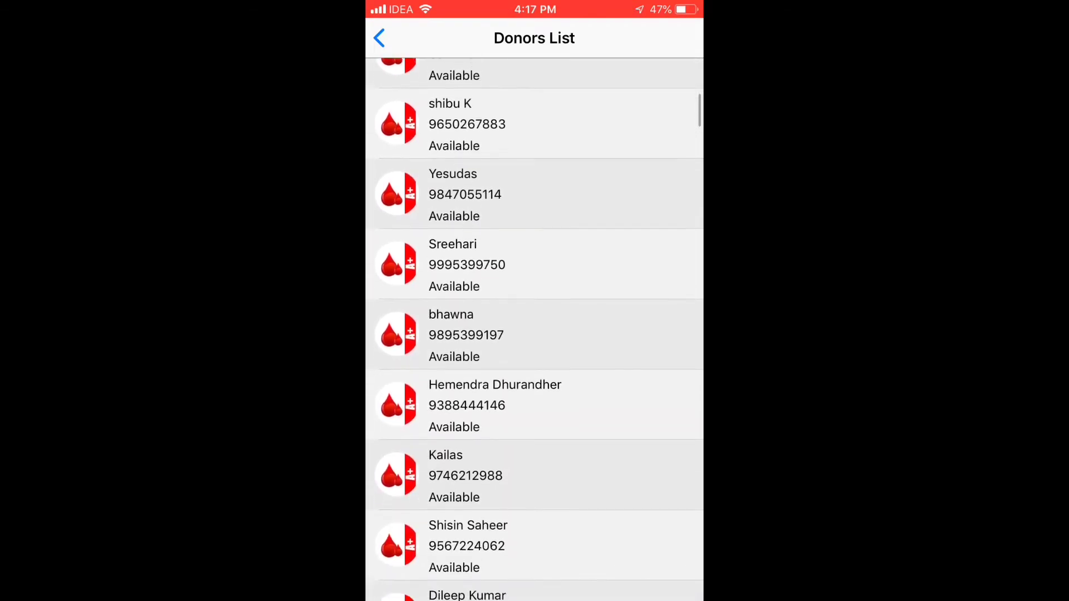
pyautogui.scroll(-3, 535, 329)
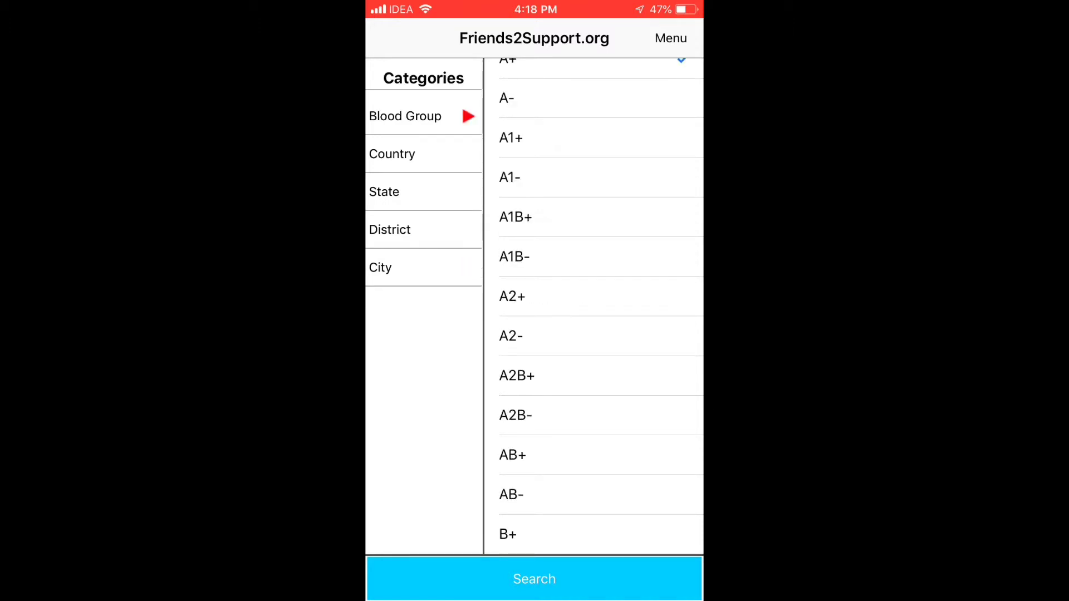
pyautogui.scroll(-3, 593, 306)
pyautogui.scroll(4, 593, 307)
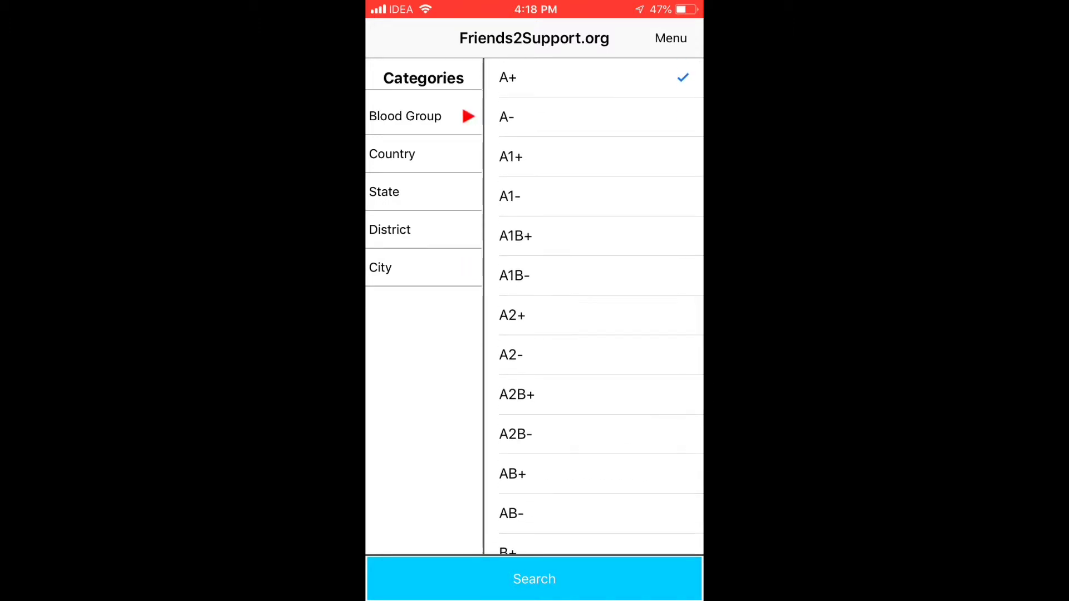
pyautogui.scroll(-3, 593, 307)
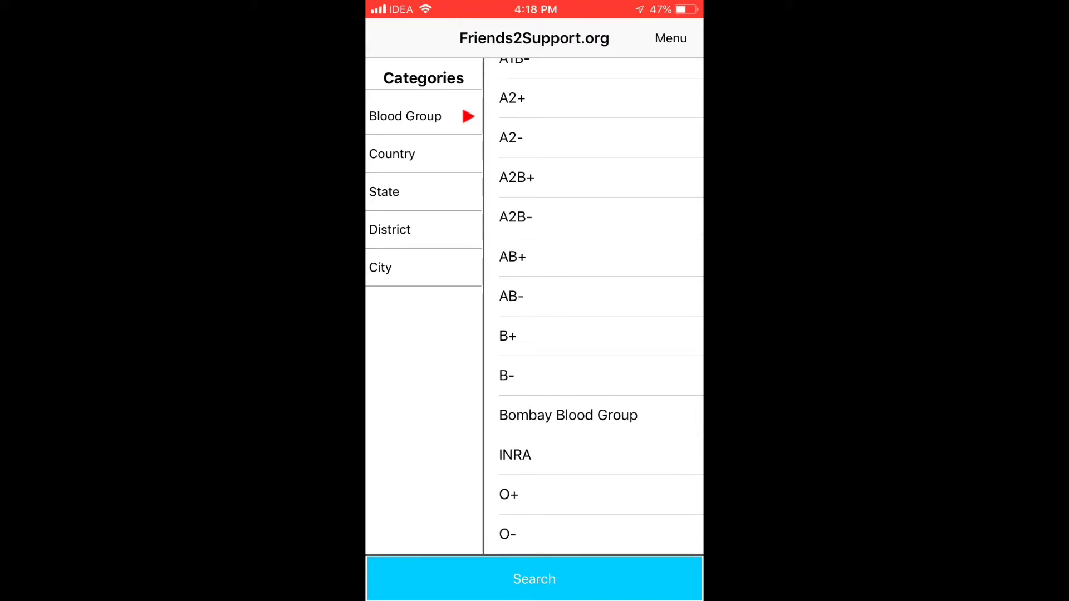
pyautogui.scroll(4, 593, 307)
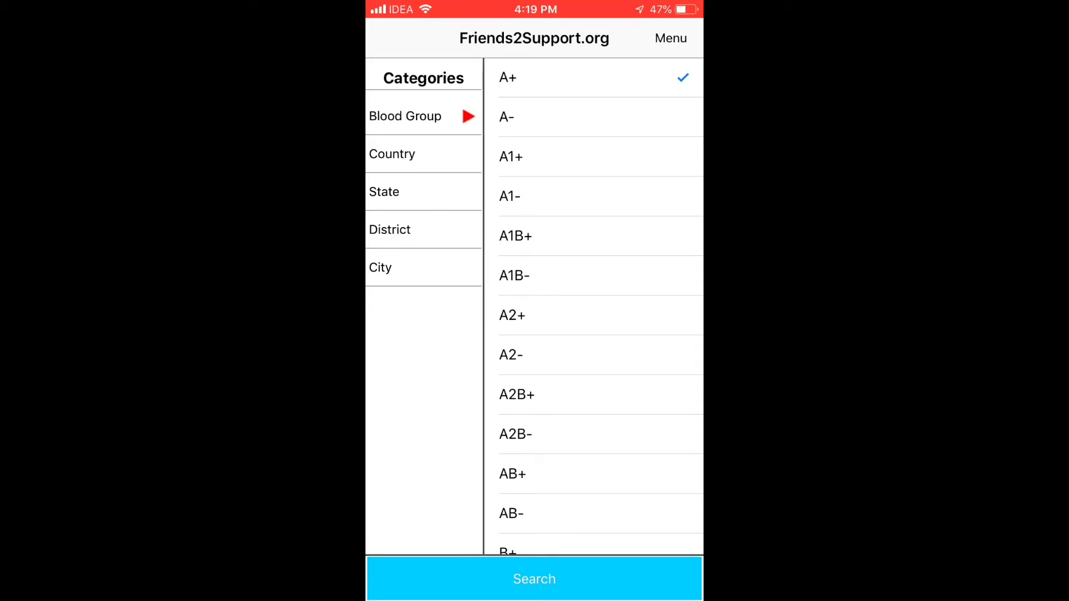
# Rerun the search and revisit the State, Country and City lists, ending on Indian states.
pyautogui.click(533, 579)
pyautogui.click(379, 38)
pyautogui.click(385, 191)
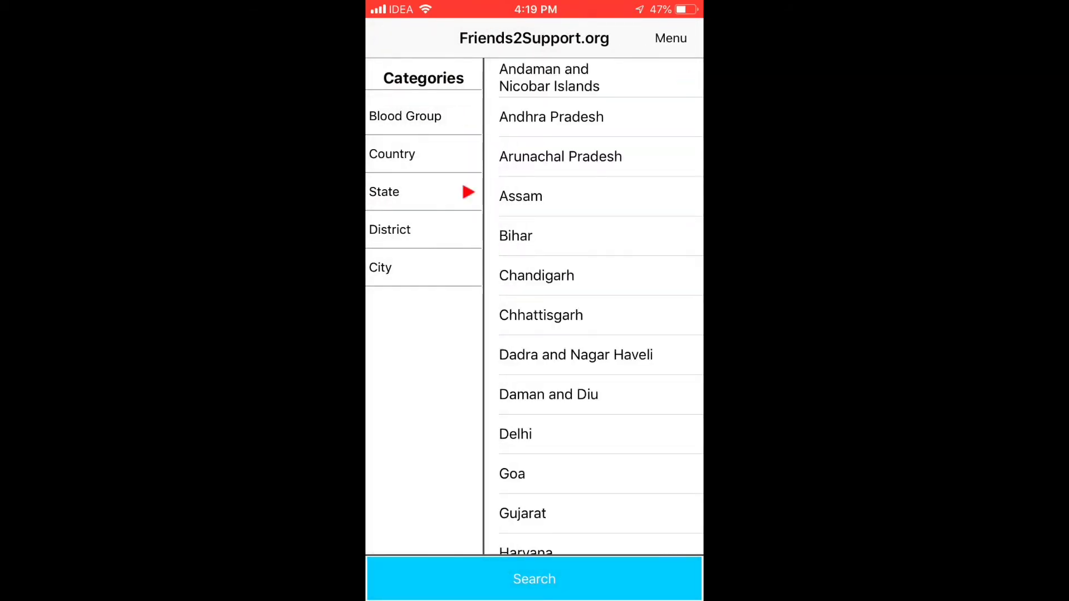
pyautogui.scroll(-5, 593, 306)
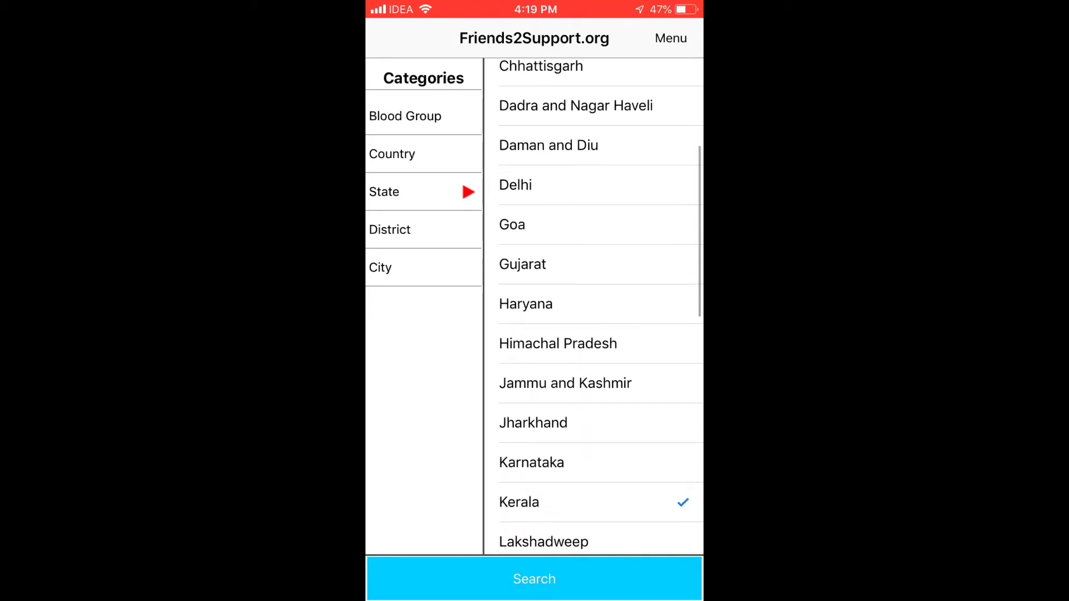
pyautogui.scroll(5, 593, 305)
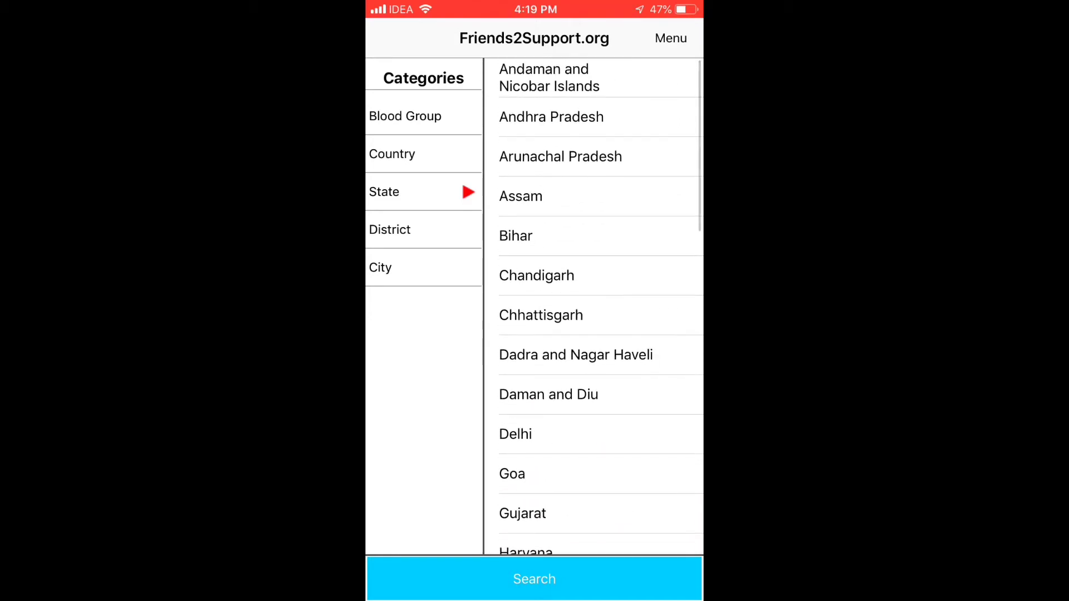
pyautogui.click(392, 154)
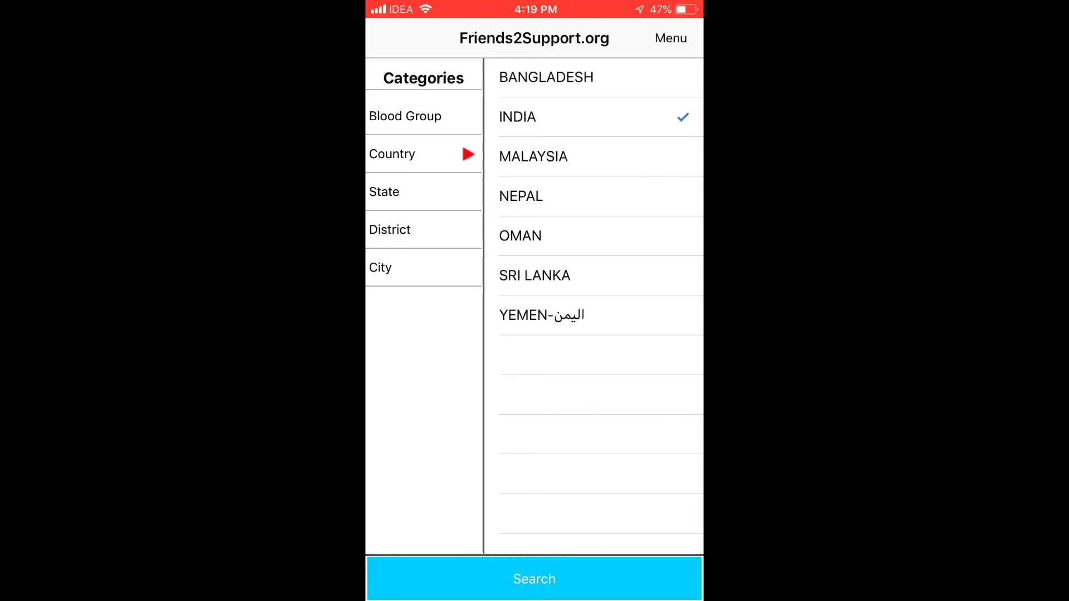
pyautogui.click(384, 191)
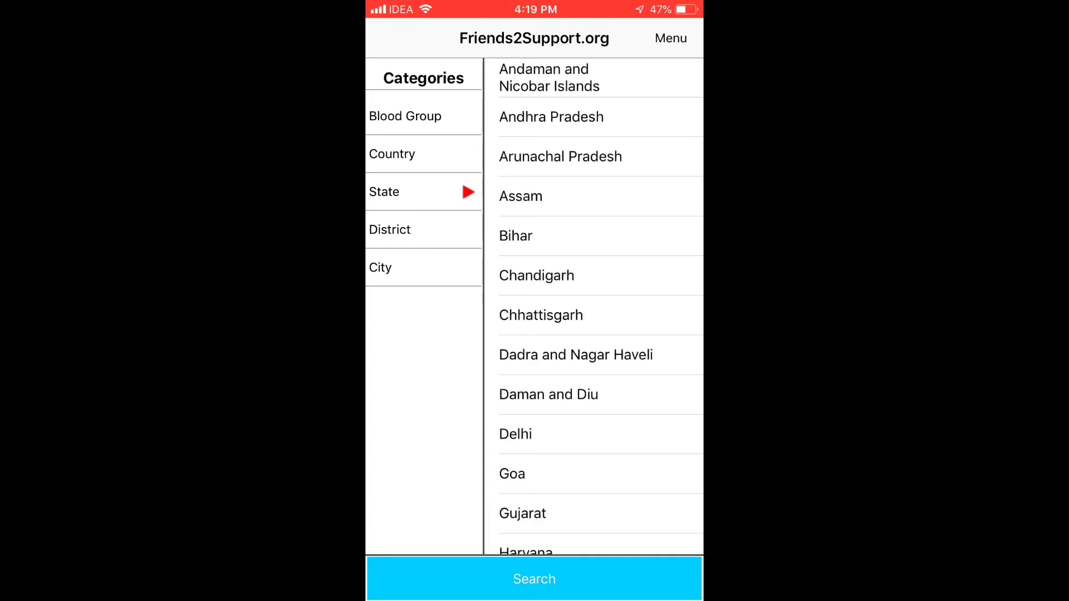
pyautogui.click(534, 579)
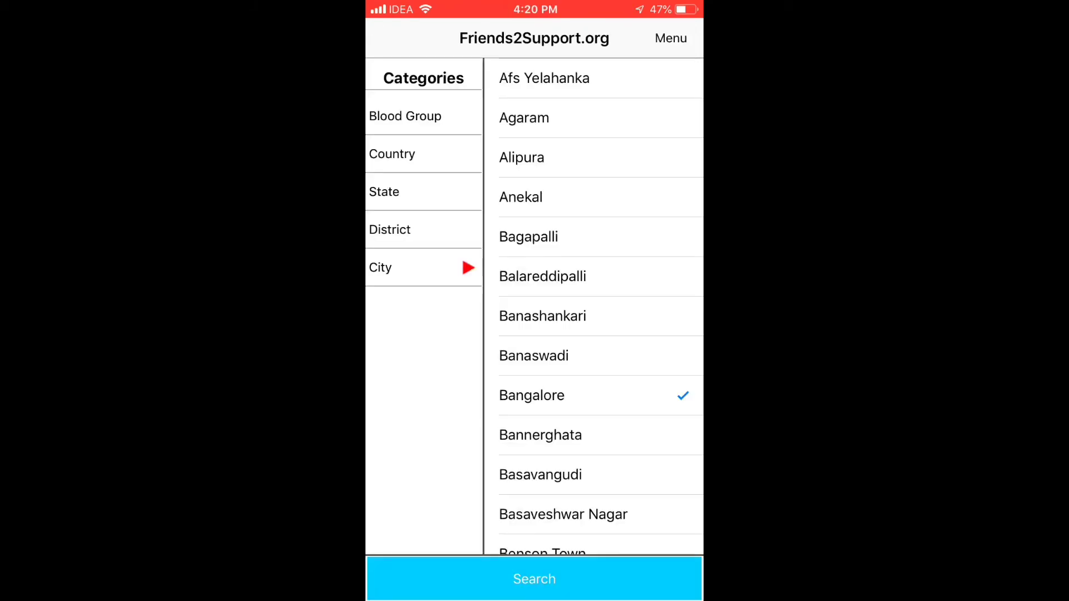
pyautogui.click(385, 191)
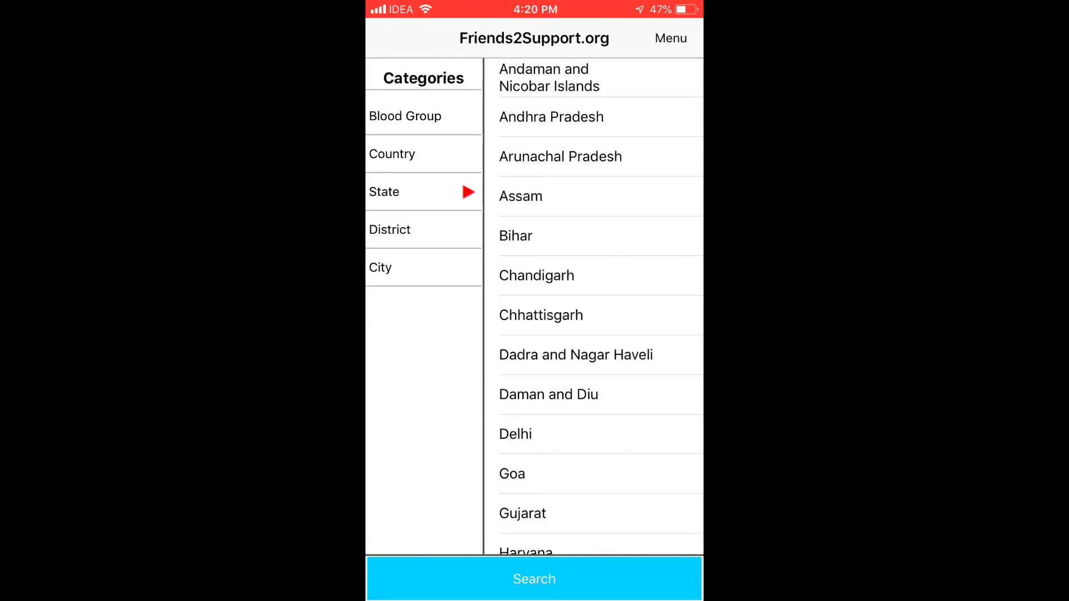